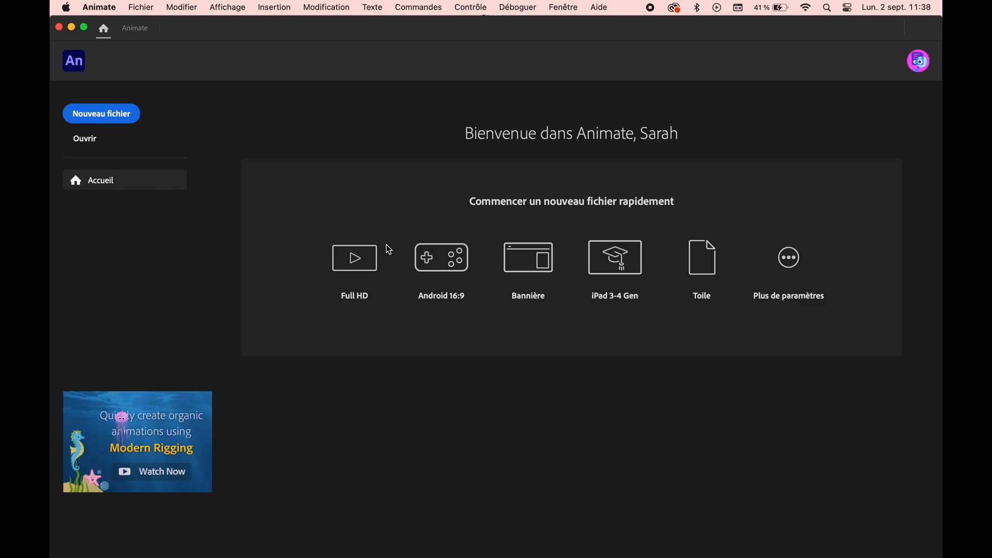
# - Create a new Full HD document and set its frame rate to 12 frames per second
pyautogui.click(354, 258)
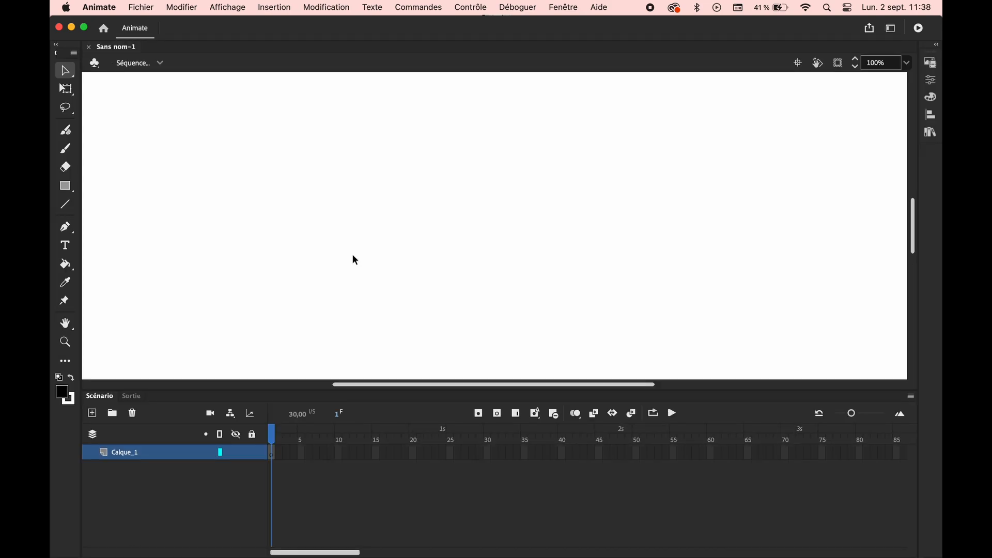
pyautogui.click(931, 81)
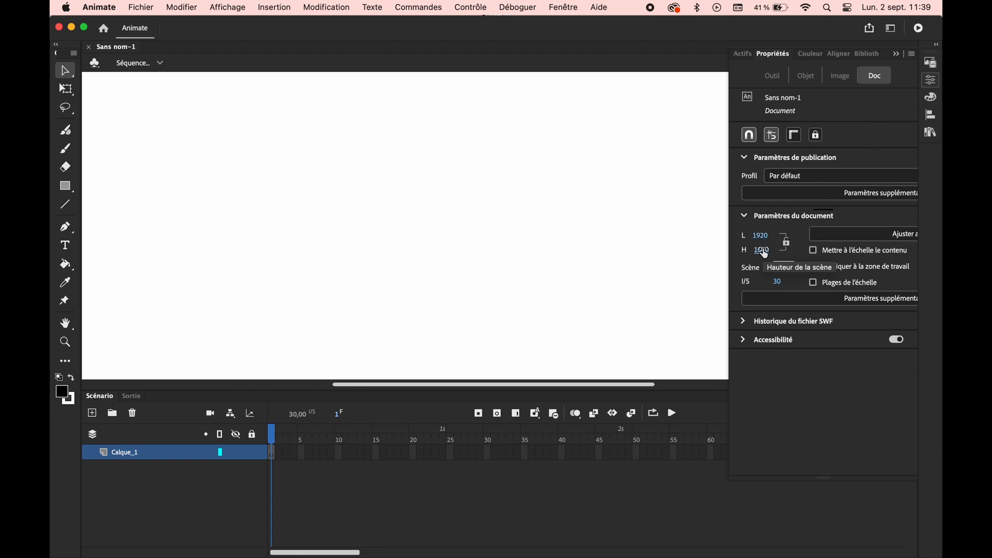
pyautogui.click(778, 283)
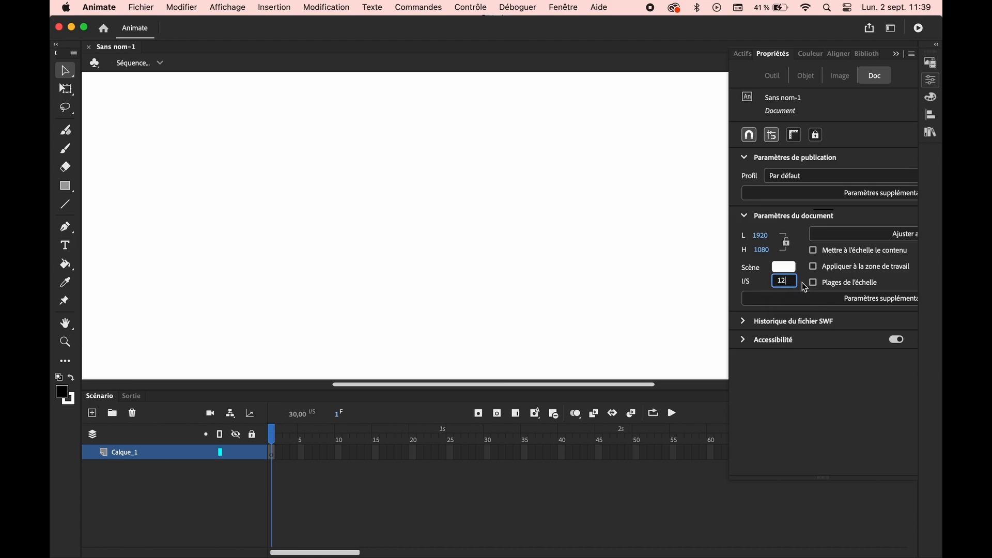
pyautogui.press('Return')
pyautogui.click(897, 54)
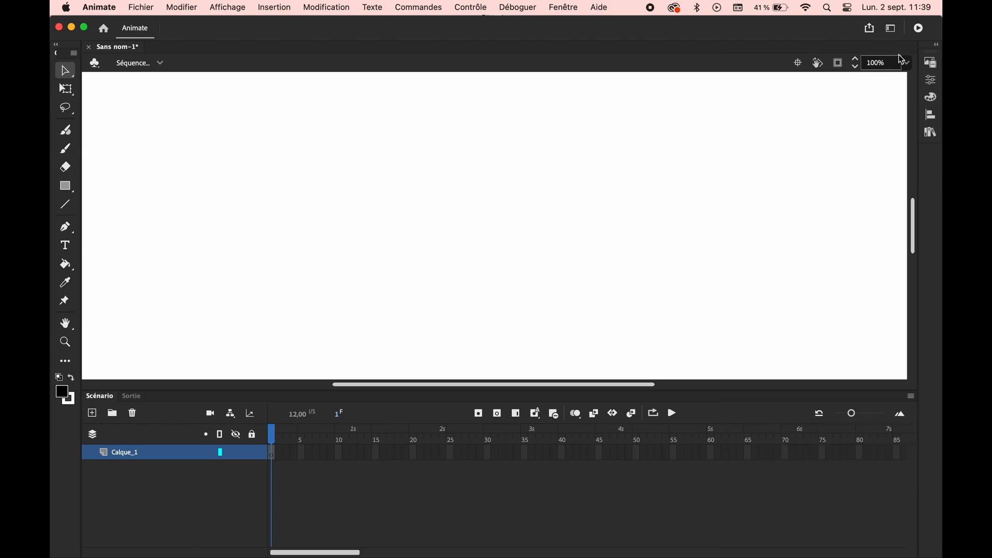
pyautogui.click(212, 7)
pyautogui.click(210, 6)
pyautogui.click(563, 8)
pyautogui.click(583, 123)
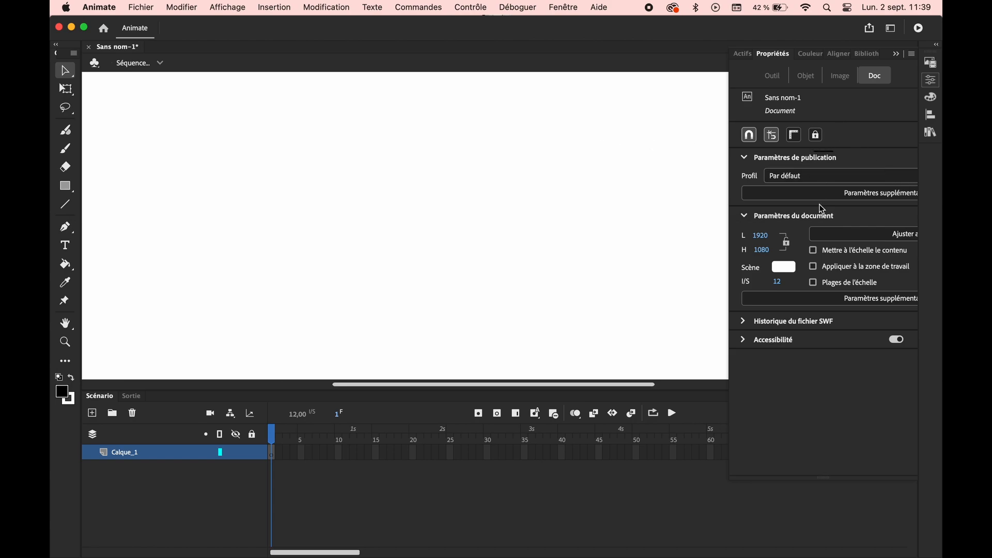
pyautogui.click(899, 54)
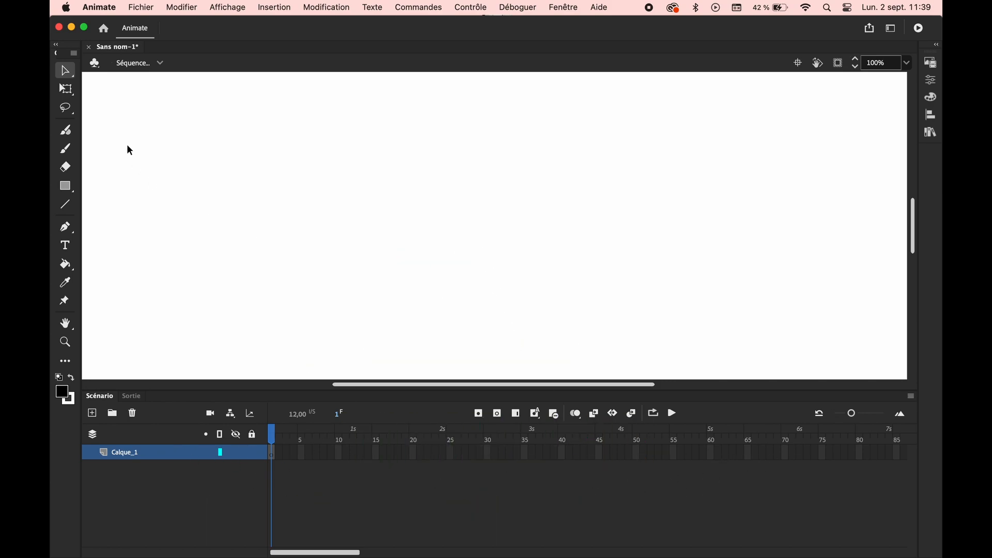
# - Draw a round smiley face with two dot eyes on frame 1, using the classic brush at a slightly smaller size
pyautogui.click(66, 149)
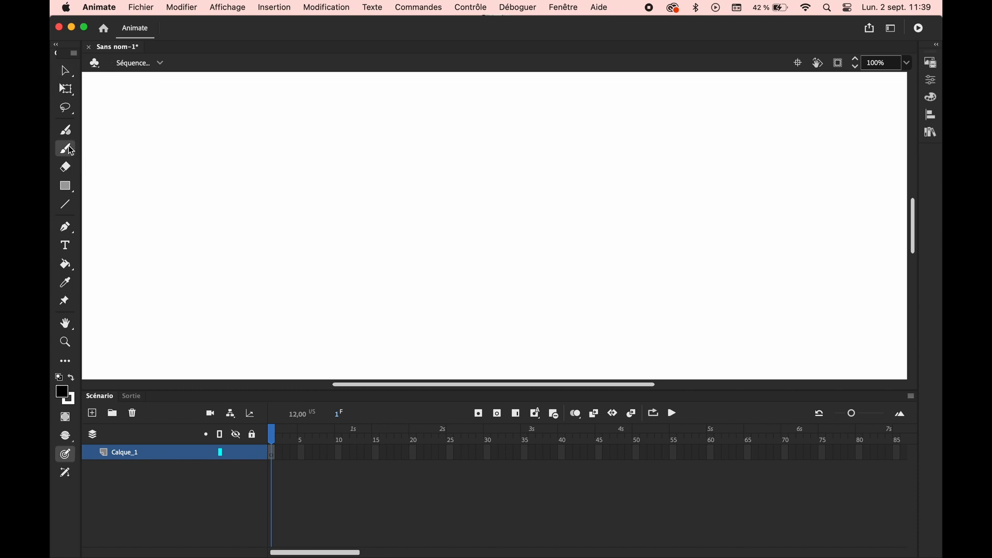
pyautogui.click(936, 47)
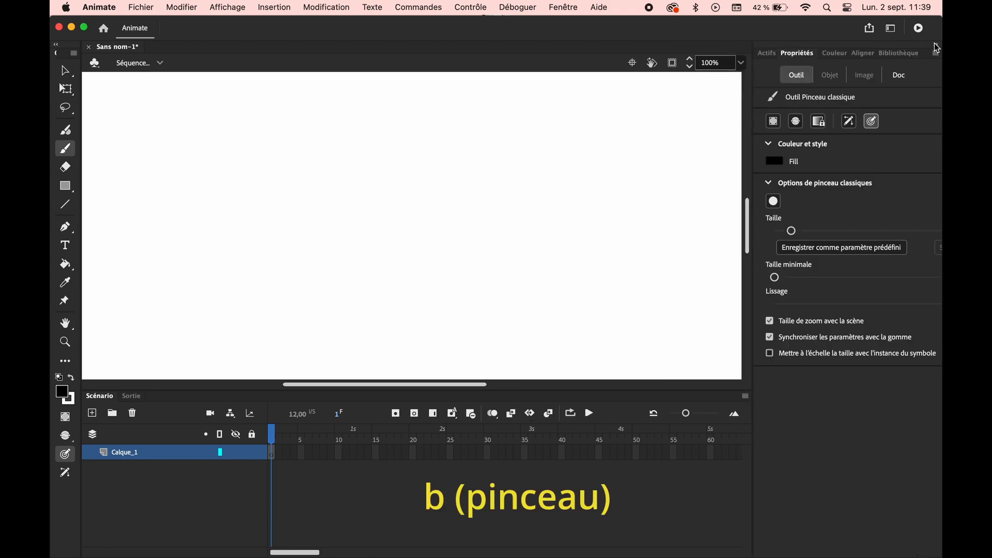
pyautogui.moveTo(794, 233)
pyautogui.mouseDown()
pyautogui.moveTo(854, 230)
pyautogui.moveTo(789, 232)
pyautogui.mouseUp()
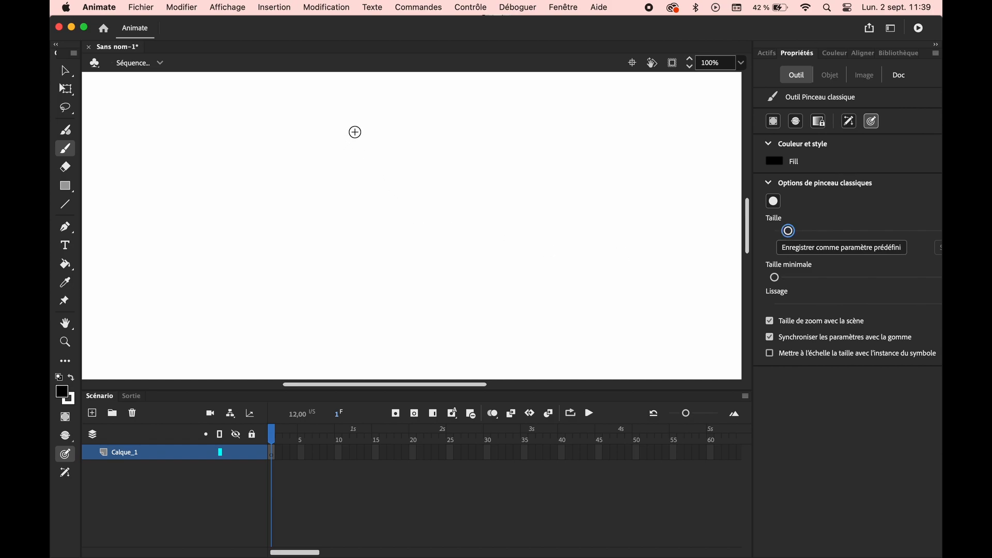
pyautogui.moveTo(355, 132)
pyautogui.mouseDown()
pyautogui.moveTo(315, 145)
pyautogui.moveTo(282, 189)
pyautogui.moveTo(300, 226)
pyautogui.moveTo(333, 246)
pyautogui.moveTo(393, 250)
pyautogui.moveTo(439, 211)
pyautogui.moveTo(424, 158)
pyautogui.moveTo(393, 138)
pyautogui.moveTo(343, 136)
pyautogui.mouseUp()
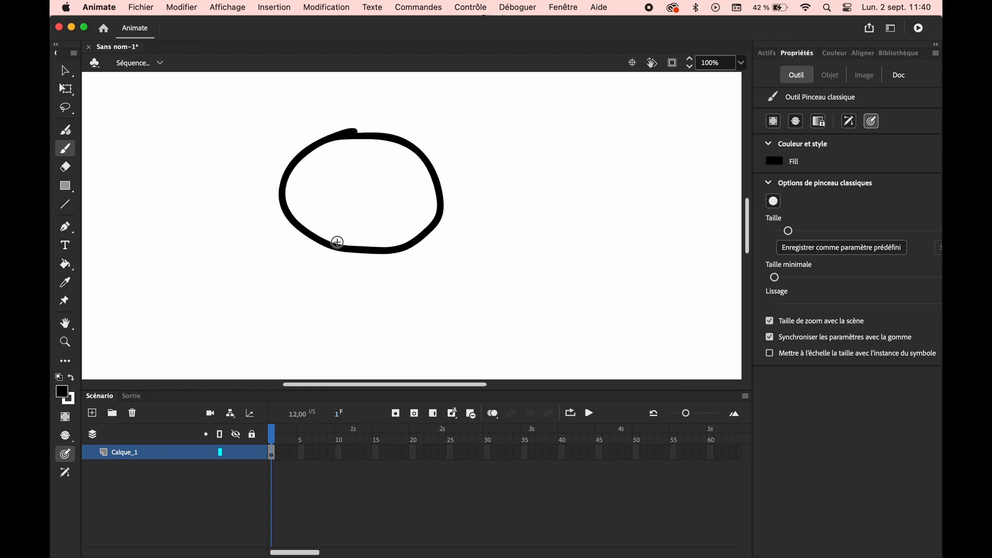
pyautogui.moveTo(333, 172); pyautogui.dragTo(375, 174)
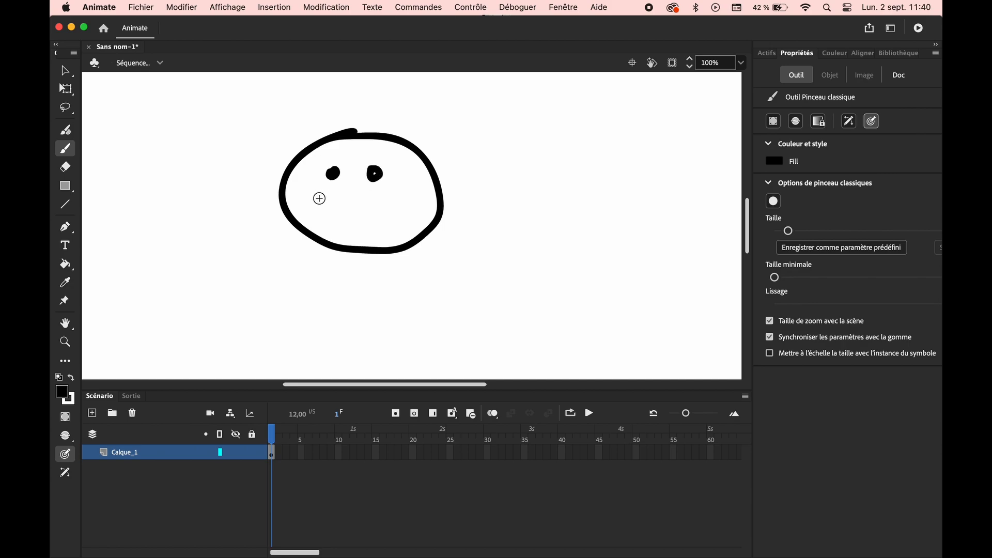
pyautogui.moveTo(317, 197)
pyautogui.mouseDown()
pyautogui.moveTo(325, 211)
pyautogui.moveTo(379, 203)
pyautogui.mouseUp()
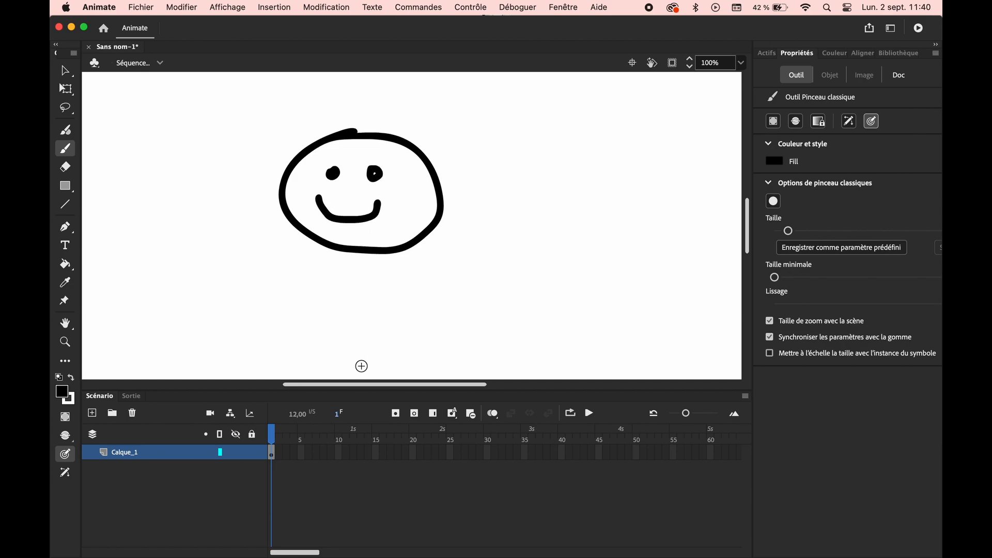
# - Add a blank keyframe at frame 2, turn on onion skinning, and redraw the smiley over the previous drawing with a narrower head
pyautogui.click(415, 414)
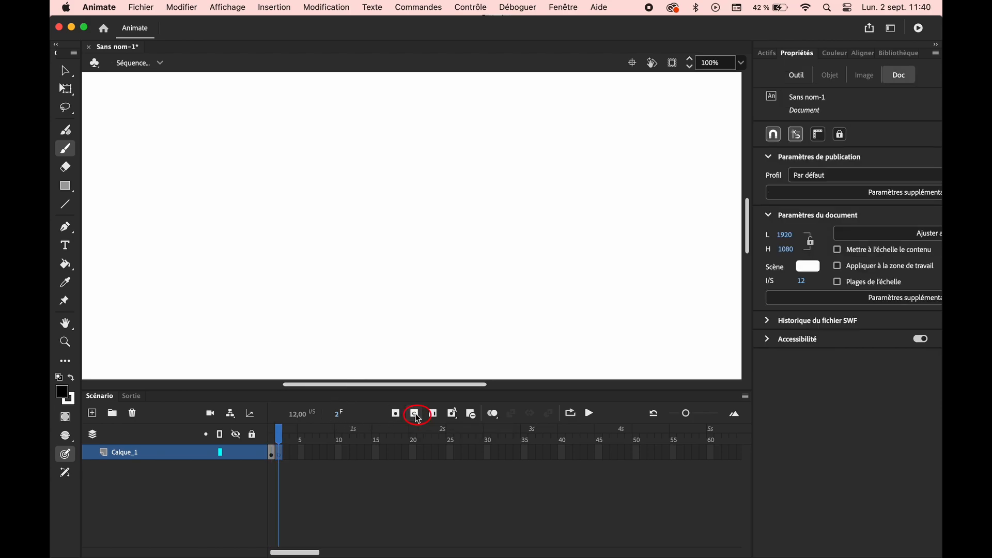
pyautogui.click(494, 415)
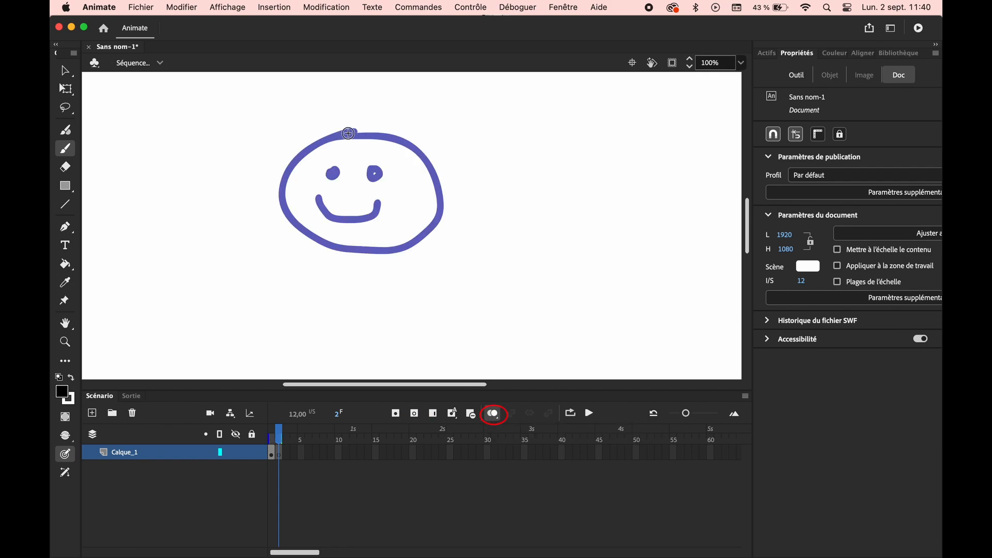
pyautogui.moveTo(350, 136)
pyautogui.mouseDown()
pyautogui.moveTo(307, 154)
pyautogui.moveTo(288, 177)
pyautogui.moveTo(290, 218)
pyautogui.moveTo(307, 235)
pyautogui.moveTo(376, 238)
pyautogui.moveTo(415, 201)
pyautogui.moveTo(414, 164)
pyautogui.moveTo(394, 143)
pyautogui.moveTo(341, 138)
pyautogui.mouseUp()
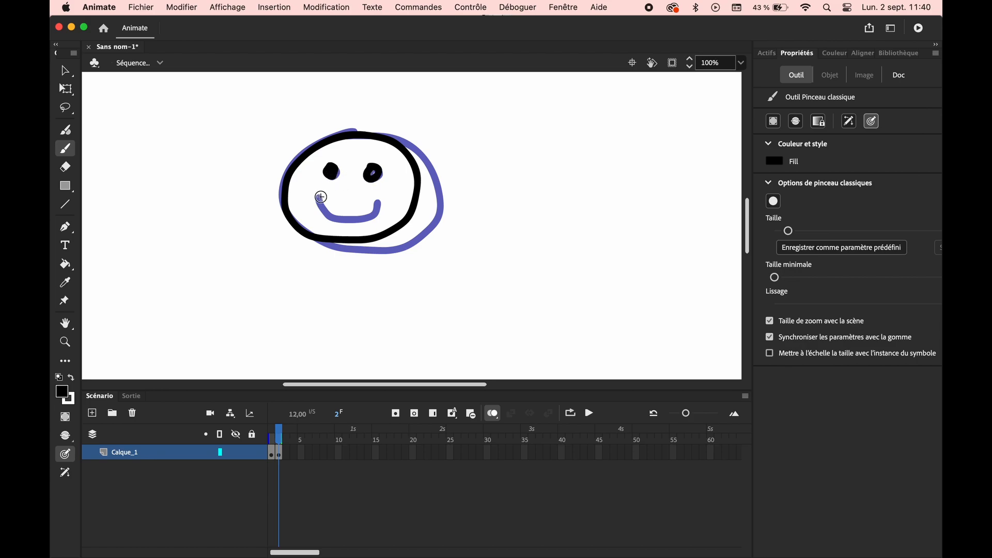
pyautogui.moveTo(321, 200)
pyautogui.mouseDown()
pyautogui.moveTo(337, 217)
pyautogui.moveTo(372, 211)
pyautogui.mouseUp()
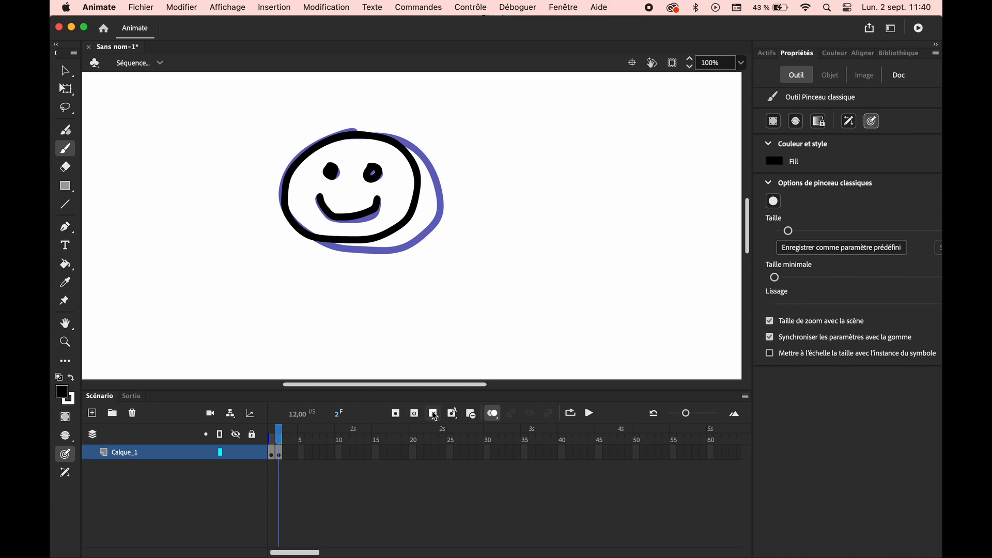
# - Add a blank keyframe at frame 3 and redraw the face with a flatter smile, tracing over the onion skin
pyautogui.click(421, 416)
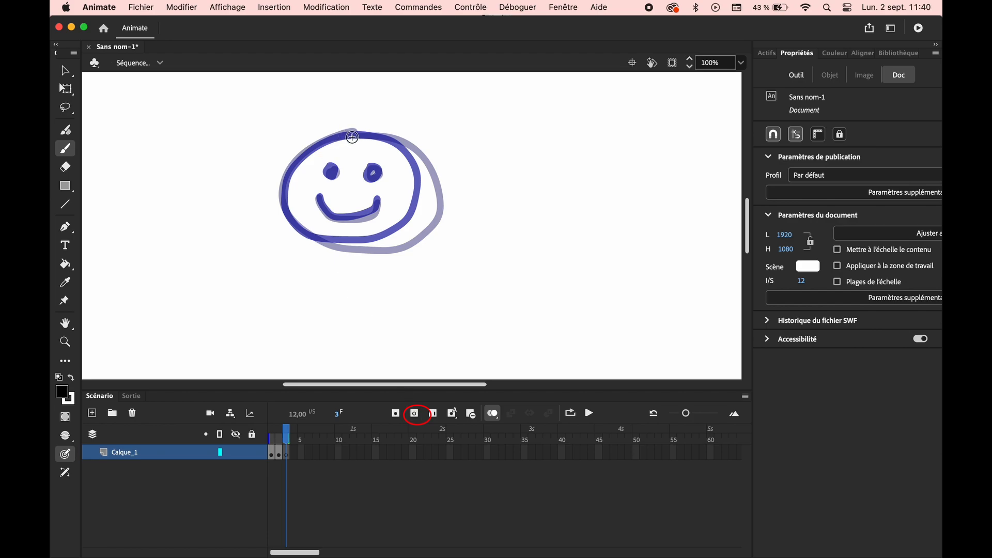
pyautogui.moveTo(352, 136)
pyautogui.mouseDown()
pyautogui.moveTo(309, 149)
pyautogui.moveTo(291, 169)
pyautogui.moveTo(278, 208)
pyautogui.moveTo(288, 233)
pyautogui.moveTo(373, 236)
pyautogui.moveTo(419, 213)
pyautogui.moveTo(423, 170)
pyautogui.moveTo(408, 148)
pyautogui.moveTo(373, 127)
pyautogui.moveTo(313, 151)
pyautogui.mouseUp()
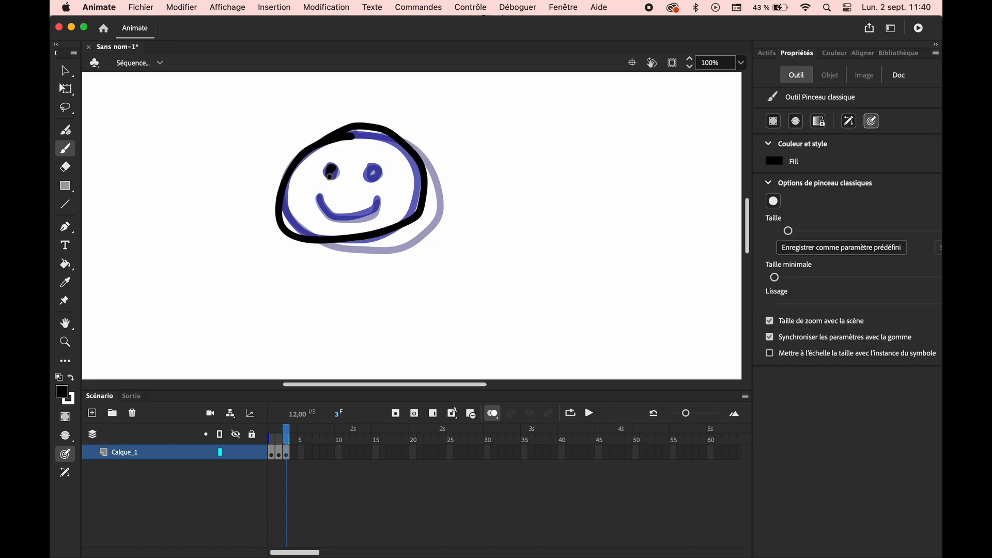
pyautogui.click(332, 172)
pyautogui.click(375, 172)
pyautogui.moveTo(317, 197)
pyautogui.mouseDown()
pyautogui.moveTo(343, 207)
pyautogui.moveTo(381, 196)
pyautogui.mouseUp()
# - Add a blank keyframe at frame 4 and redraw the head and eyes with a straight mouth
pyautogui.click(415, 413)
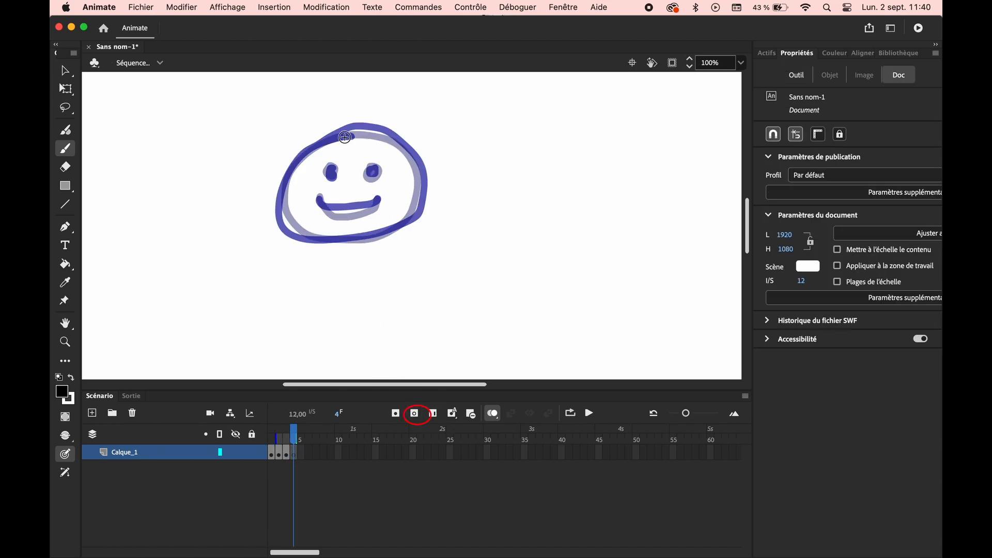
pyautogui.moveTo(351, 136)
pyautogui.mouseDown()
pyautogui.moveTo(297, 167)
pyautogui.moveTo(282, 207)
pyautogui.moveTo(305, 248)
pyautogui.moveTo(353, 255)
pyautogui.moveTo(391, 239)
pyautogui.moveTo(411, 210)
pyautogui.moveTo(413, 161)
pyautogui.moveTo(392, 131)
pyautogui.moveTo(331, 138)
pyautogui.mouseUp()
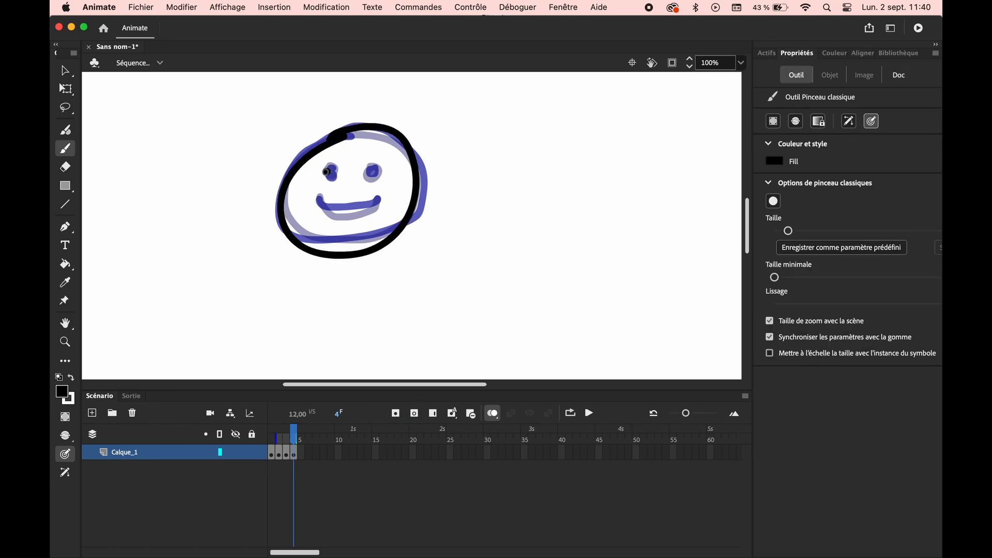
pyautogui.moveTo(365, 171); pyautogui.dragTo(380, 168)
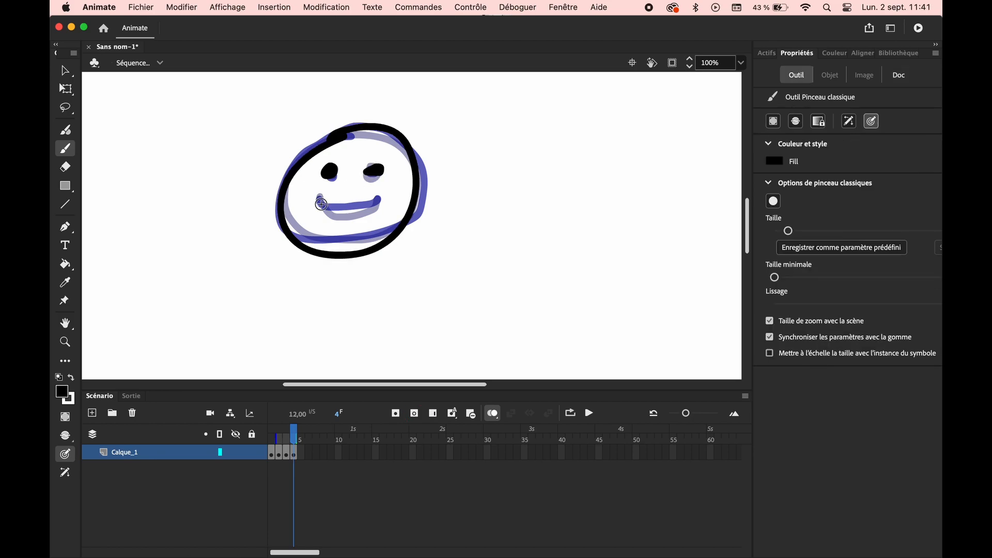
pyautogui.moveTo(317, 199); pyautogui.dragTo(373, 206)
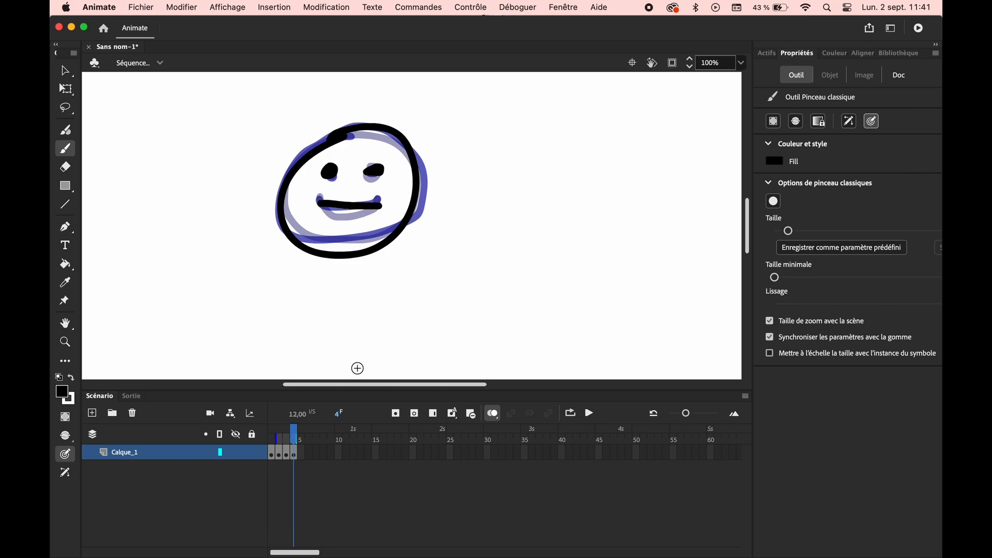
# - Add a blank keyframe at frame 5 and redraw the face with a straight mouth drooping at its right end
pyautogui.click(416, 415)
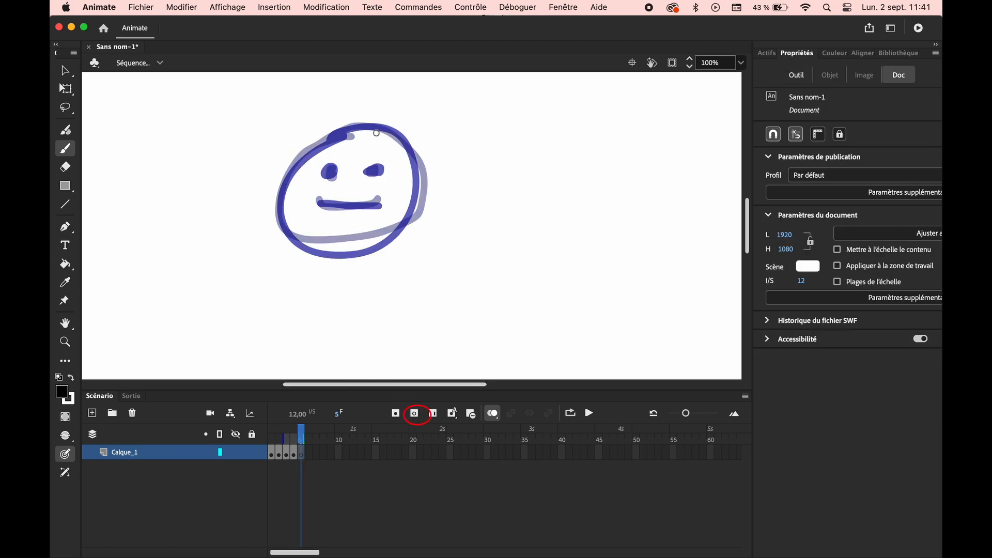
pyautogui.moveTo(379, 133)
pyautogui.mouseDown()
pyautogui.moveTo(341, 133)
pyautogui.moveTo(284, 169)
pyautogui.moveTo(274, 225)
pyautogui.moveTo(336, 260)
pyautogui.moveTo(388, 250)
pyautogui.moveTo(408, 225)
pyautogui.moveTo(405, 145)
pyautogui.moveTo(357, 131)
pyautogui.mouseUp()
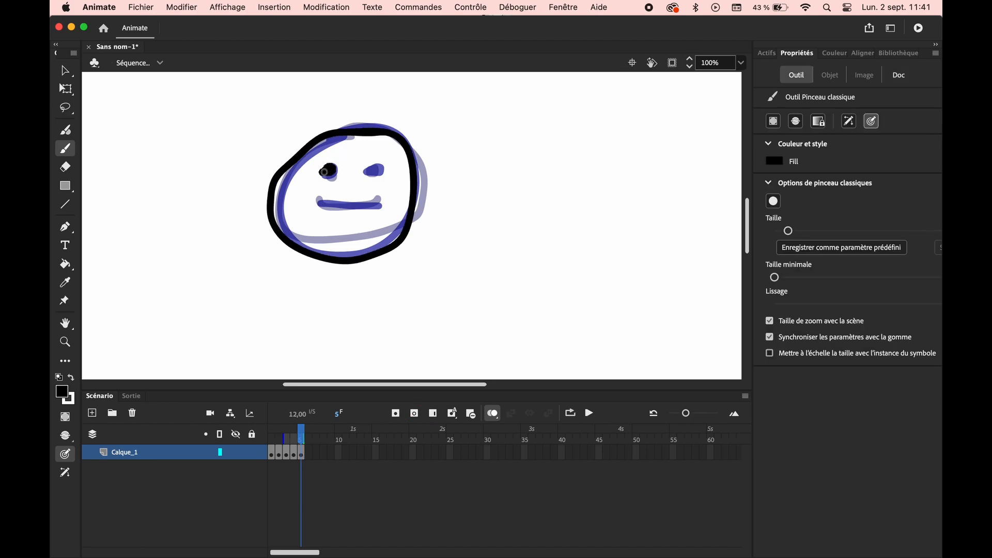
pyautogui.moveTo(373, 170); pyautogui.dragTo(376, 173)
pyautogui.moveTo(321, 207); pyautogui.dragTo(372, 206)
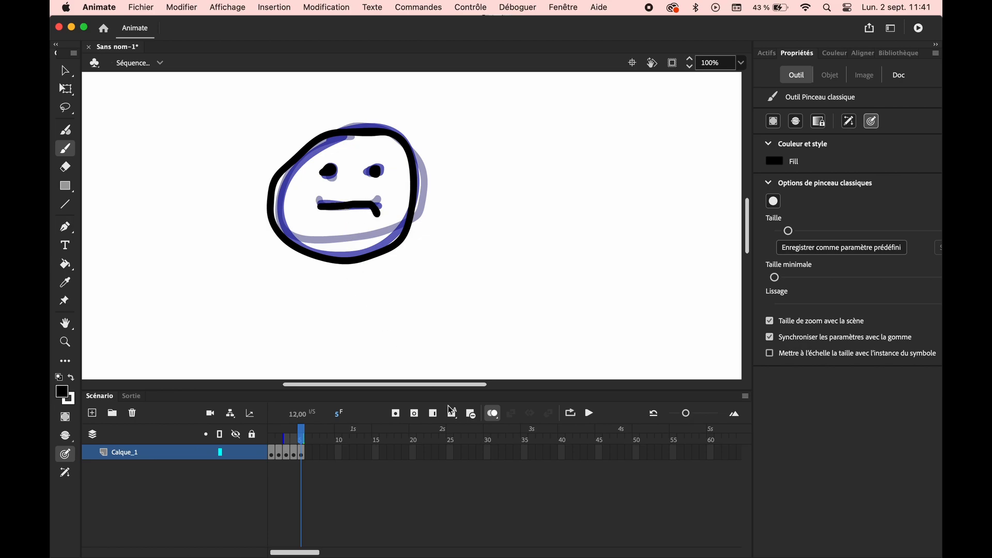
# - Add a blank keyframe at frame 6 and redraw the face with a mouth curving down at both ends
pyautogui.click(414, 414)
pyautogui.moveTo(398, 141)
pyautogui.mouseDown()
pyautogui.moveTo(350, 130)
pyautogui.moveTo(300, 149)
pyautogui.moveTo(282, 187)
pyautogui.moveTo(300, 237)
pyautogui.moveTo(344, 259)
pyautogui.moveTo(398, 255)
pyautogui.moveTo(431, 214)
pyautogui.moveTo(430, 155)
pyautogui.moveTo(408, 134)
pyautogui.moveTo(368, 127)
pyautogui.mouseUp()
pyautogui.moveTo(329, 169); pyautogui.dragTo(373, 170)
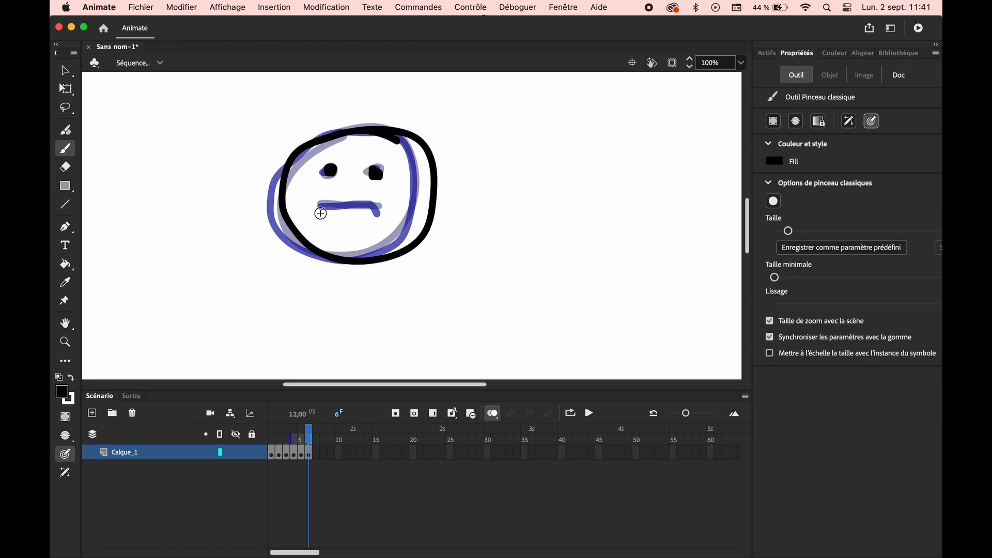
pyautogui.moveTo(319, 214)
pyautogui.mouseDown()
pyautogui.moveTo(362, 206)
pyautogui.moveTo(380, 217)
pyautogui.mouseUp()
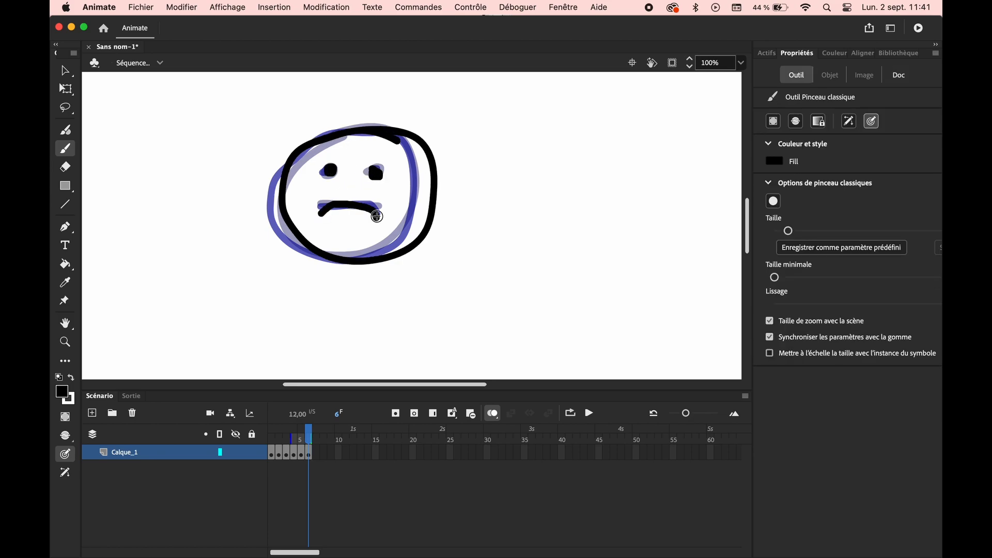
# - Add a blank keyframe at frame 7 and redraw the face with closed line eyes and a deep frown
pyautogui.click(414, 414)
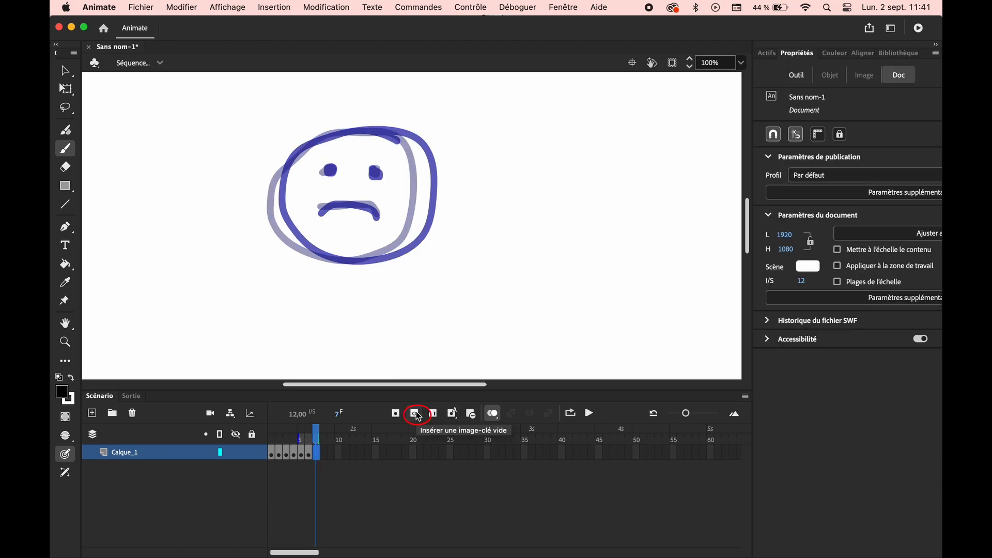
pyautogui.moveTo(404, 138)
pyautogui.mouseDown()
pyautogui.moveTo(349, 133)
pyautogui.moveTo(297, 156)
pyautogui.moveTo(284, 195)
pyautogui.moveTo(293, 243)
pyautogui.moveTo(360, 268)
pyautogui.moveTo(411, 260)
pyautogui.moveTo(441, 216)
pyautogui.moveTo(432, 160)
pyautogui.moveTo(382, 128)
pyautogui.mouseUp()
pyautogui.moveTo(319, 173); pyautogui.dragTo(387, 178)
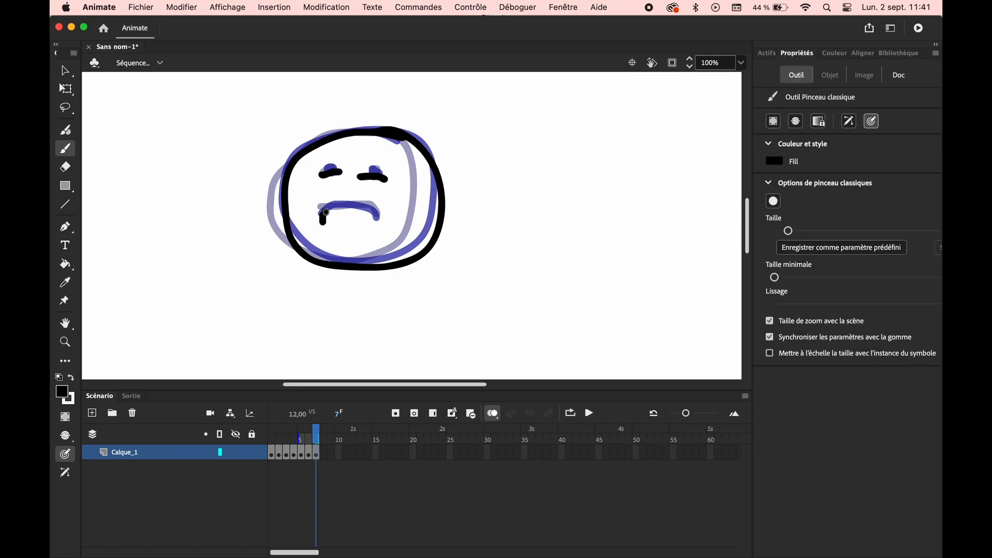
pyautogui.moveTo(325, 212)
pyautogui.mouseDown()
pyautogui.moveTo(368, 204)
pyautogui.moveTo(379, 233)
pyautogui.mouseUp()
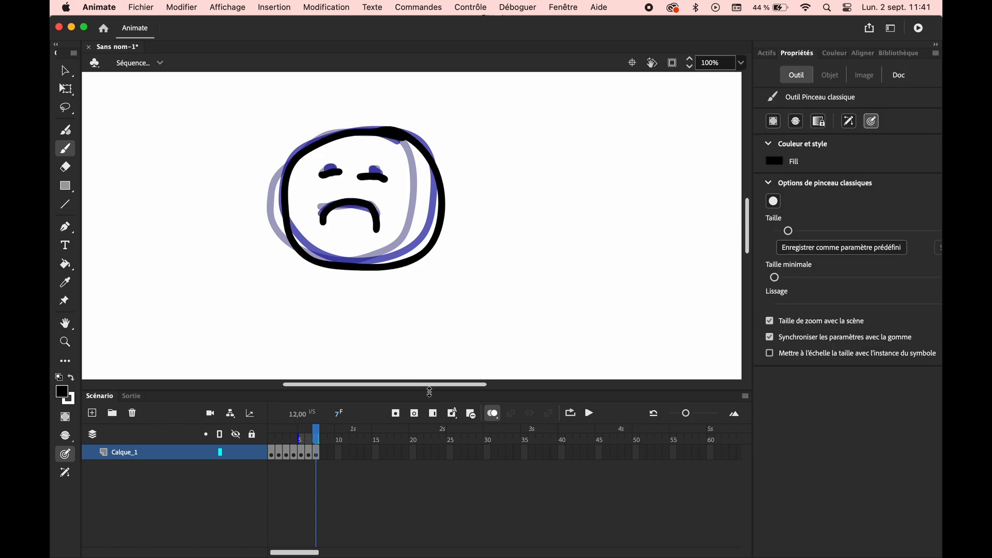
# - Add a blank keyframe at frame 8 and redraw the face with small open eyes and a shallower frown
pyautogui.click(415, 414)
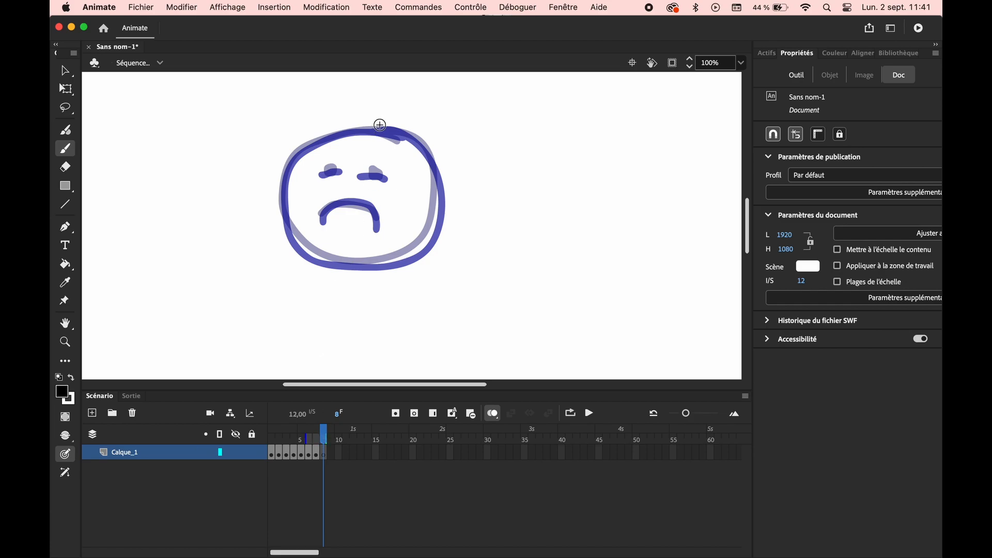
pyautogui.moveTo(388, 129)
pyautogui.mouseDown()
pyautogui.moveTo(294, 152)
pyautogui.moveTo(279, 196)
pyautogui.moveTo(295, 248)
pyautogui.moveTo(323, 268)
pyautogui.moveTo(402, 270)
pyautogui.moveTo(435, 243)
pyautogui.moveTo(443, 189)
pyautogui.moveTo(417, 138)
pyautogui.moveTo(362, 126)
pyautogui.mouseUp()
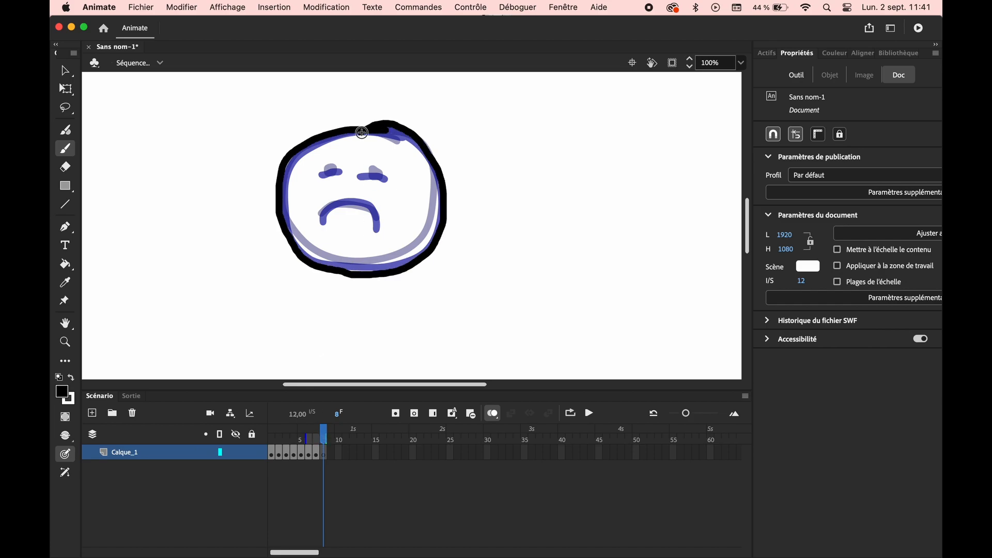
pyautogui.click(329, 174)
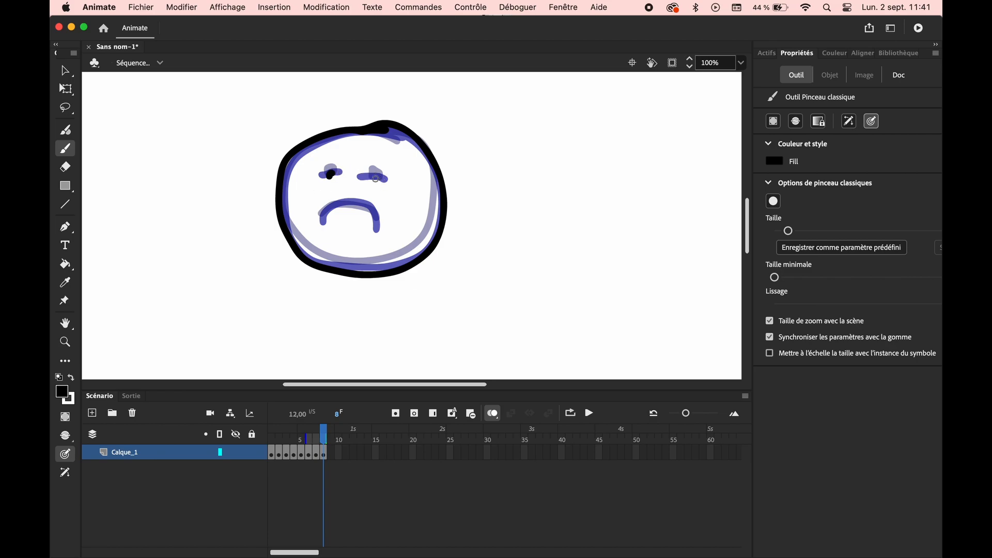
pyautogui.click(375, 176)
pyautogui.moveTo(331, 208)
pyautogui.mouseDown()
pyautogui.moveTo(370, 212)
pyautogui.moveTo(377, 231)
pyautogui.mouseUp()
# - Add a blank keyframe at frame 9 and draw only a head outline stretched out to the left
pyautogui.click(415, 414)
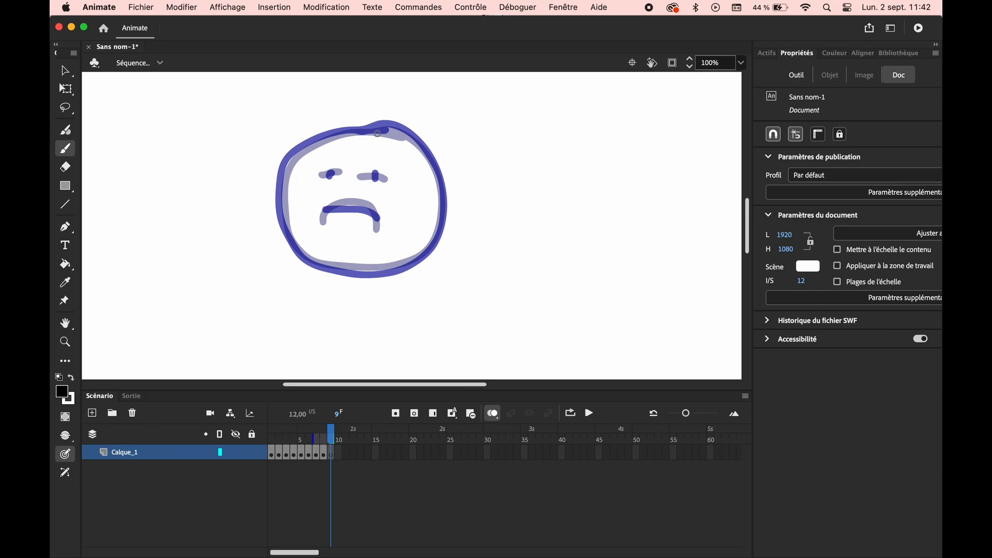
pyautogui.moveTo(378, 134)
pyautogui.mouseDown()
pyautogui.moveTo(298, 153)
pyautogui.moveTo(258, 195)
pyautogui.moveTo(270, 227)
pyautogui.moveTo(309, 244)
pyautogui.moveTo(396, 248)
pyautogui.moveTo(421, 226)
pyautogui.moveTo(421, 173)
pyautogui.moveTo(377, 133)
pyautogui.mouseUp()
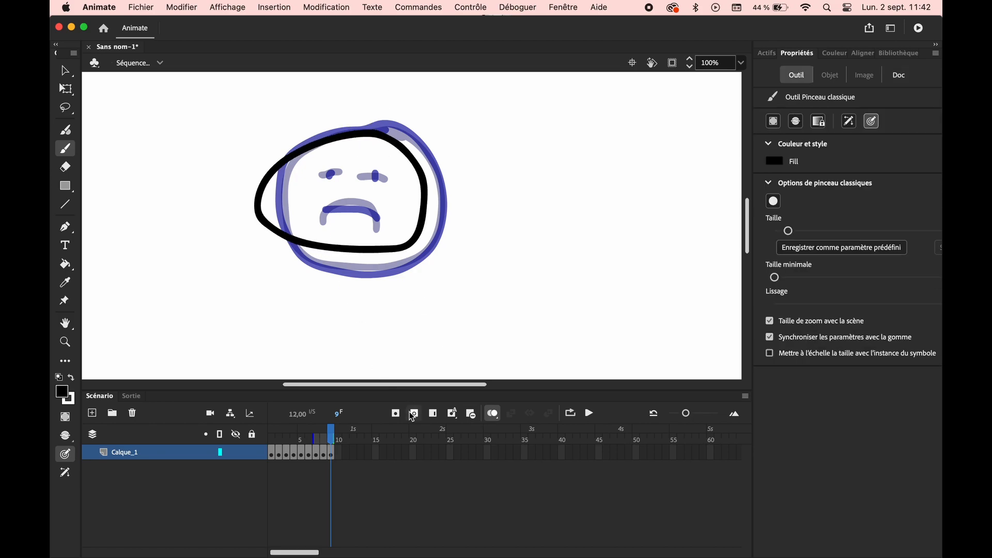
# - Complete the frame 9 face with two small open eyes and a wavy, slightly upturned mouth
pyautogui.moveTo(333, 177); pyautogui.dragTo(383, 184)
pyautogui.moveTo(324, 206); pyautogui.dragTo(380, 213)
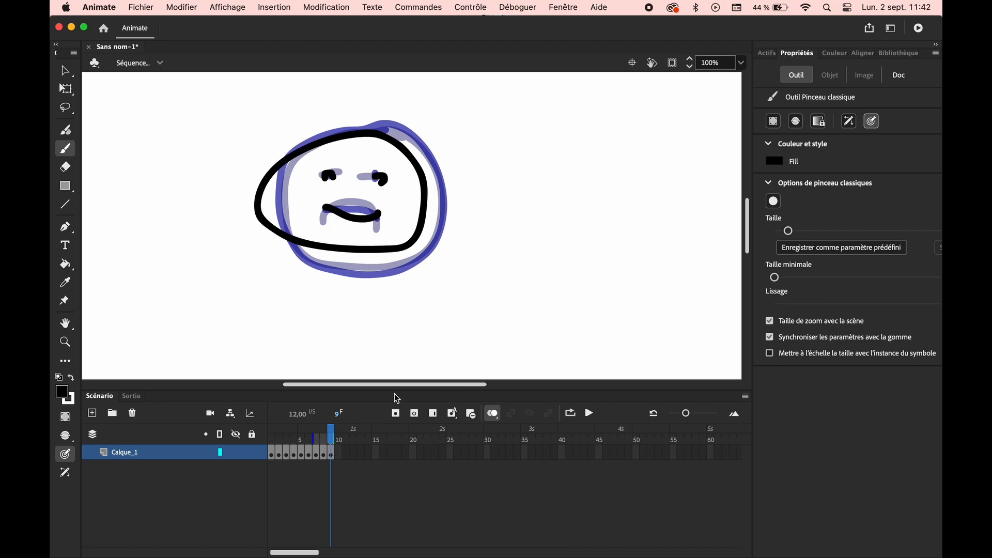
# - Add a blank keyframe at frame 10 and redraw the face with a rounder head, dot eyes and a smile
pyautogui.click(414, 413)
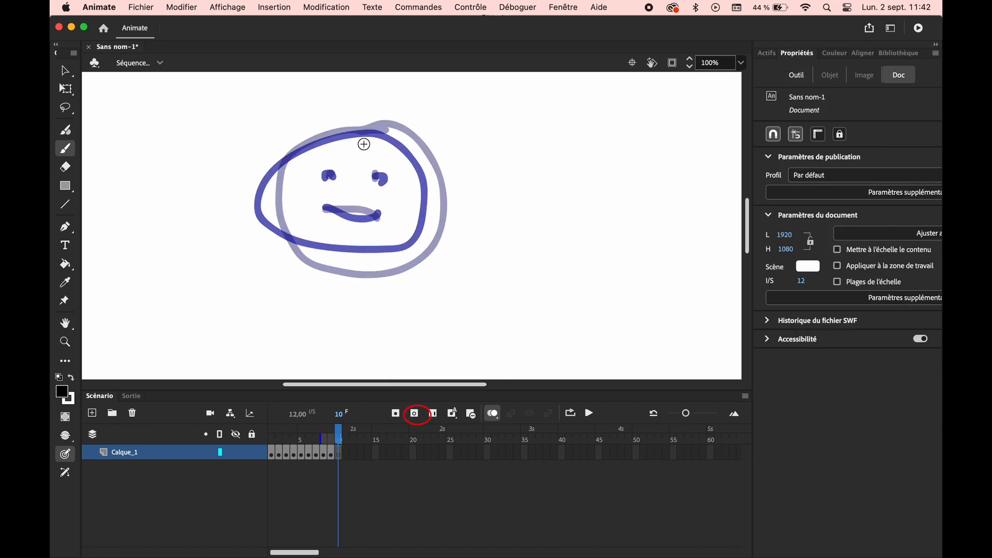
pyautogui.moveTo(370, 133)
pyautogui.mouseDown()
pyautogui.moveTo(319, 145)
pyautogui.moveTo(284, 177)
pyautogui.moveTo(276, 217)
pyautogui.moveTo(295, 256)
pyautogui.moveTo(323, 269)
pyautogui.moveTo(371, 266)
pyautogui.moveTo(404, 241)
pyautogui.moveTo(420, 170)
pyautogui.moveTo(362, 132)
pyautogui.mouseUp()
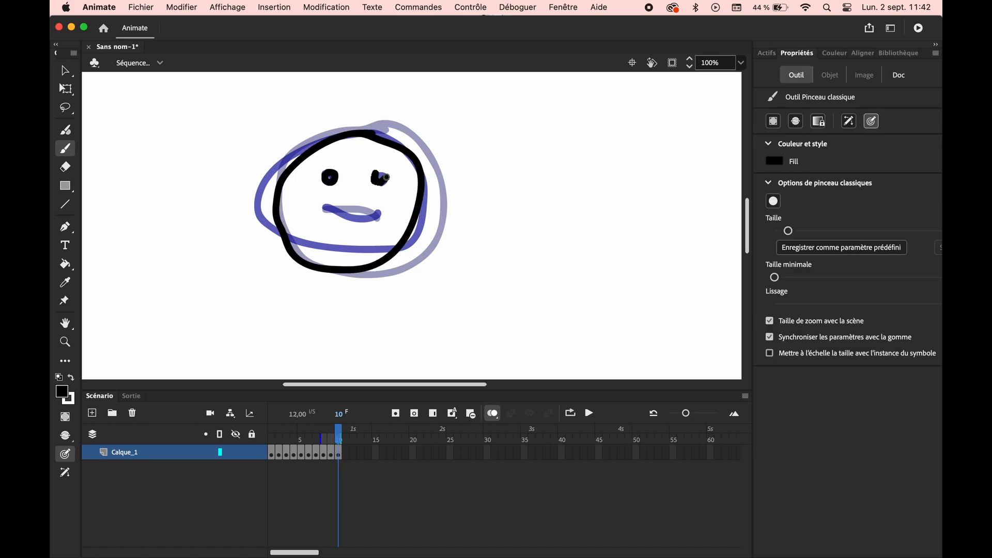
pyautogui.moveTo(325, 206)
pyautogui.mouseDown()
pyautogui.moveTo(342, 223)
pyautogui.moveTo(383, 208)
pyautogui.mouseUp()
# - Add a blank keyframe at frame 11 and redraw the face with a wider head, open eyes and a broader smile
pyautogui.click(417, 413)
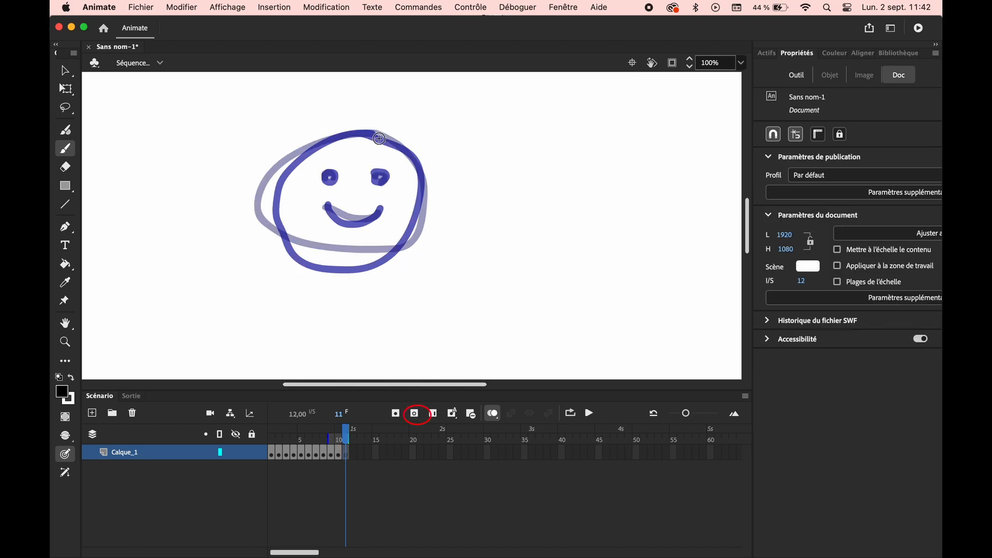
pyautogui.moveTo(377, 133)
pyautogui.mouseDown()
pyautogui.moveTo(353, 127)
pyautogui.moveTo(306, 147)
pyautogui.moveTo(274, 184)
pyautogui.moveTo(271, 224)
pyautogui.moveTo(284, 249)
pyautogui.moveTo(374, 262)
pyautogui.moveTo(415, 242)
pyautogui.moveTo(437, 201)
pyautogui.moveTo(415, 161)
pyautogui.moveTo(361, 123)
pyautogui.mouseUp()
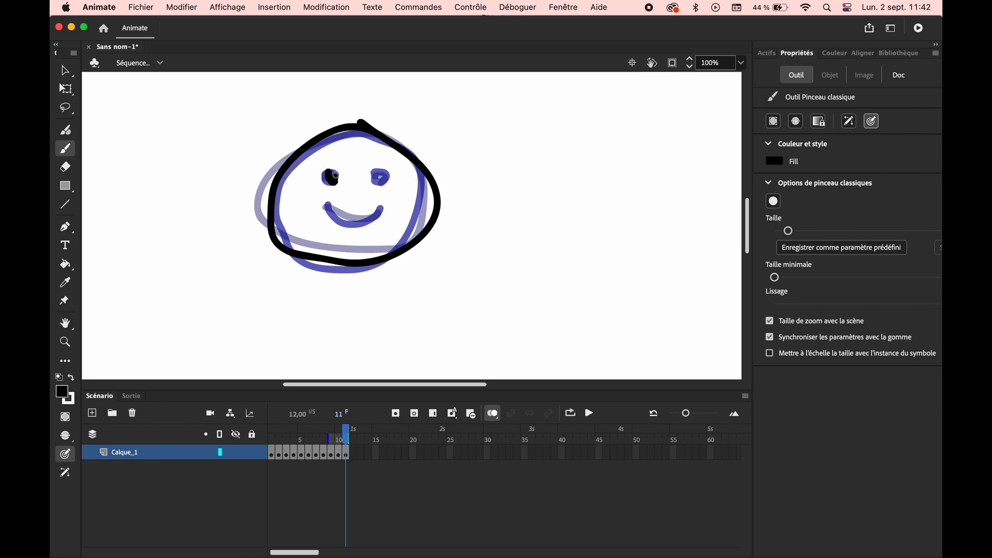
pyautogui.moveTo(335, 176); pyautogui.dragTo(381, 177)
pyautogui.moveTo(317, 206)
pyautogui.mouseDown()
pyautogui.moveTo(370, 226)
pyautogui.moveTo(387, 205)
pyautogui.mouseUp()
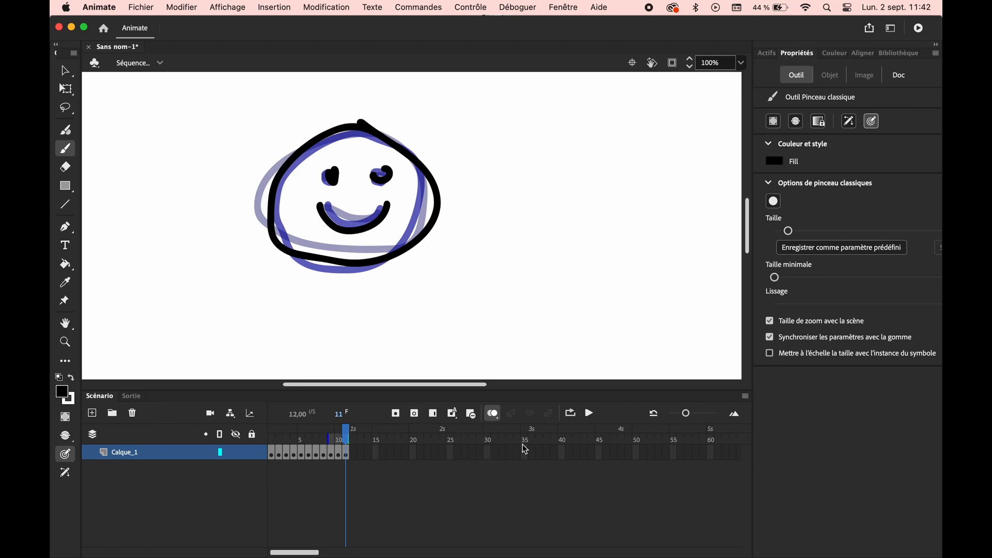
# - Play the animation once to check it, and turn off onion skinning
pyautogui.click(589, 413)
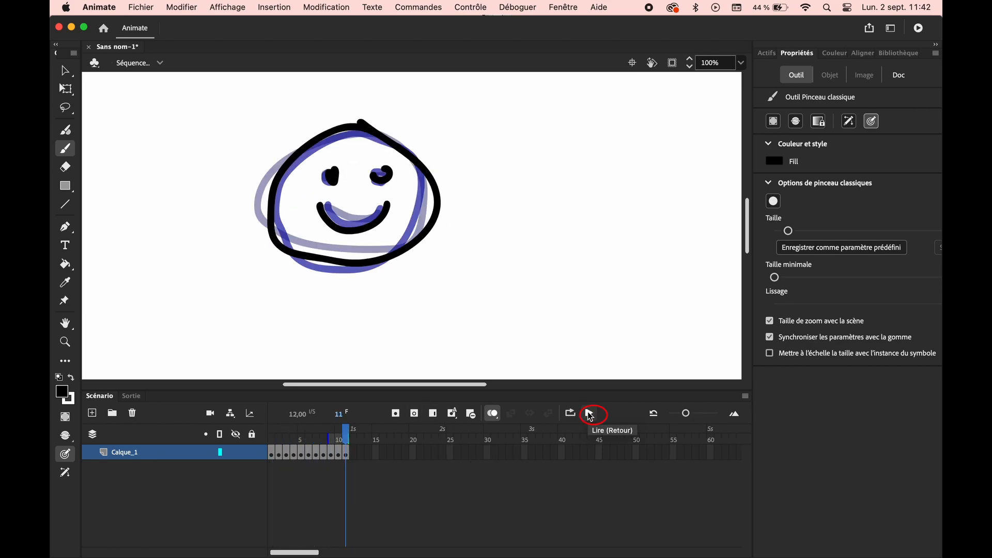
pyautogui.click(589, 413)
pyautogui.click(494, 413)
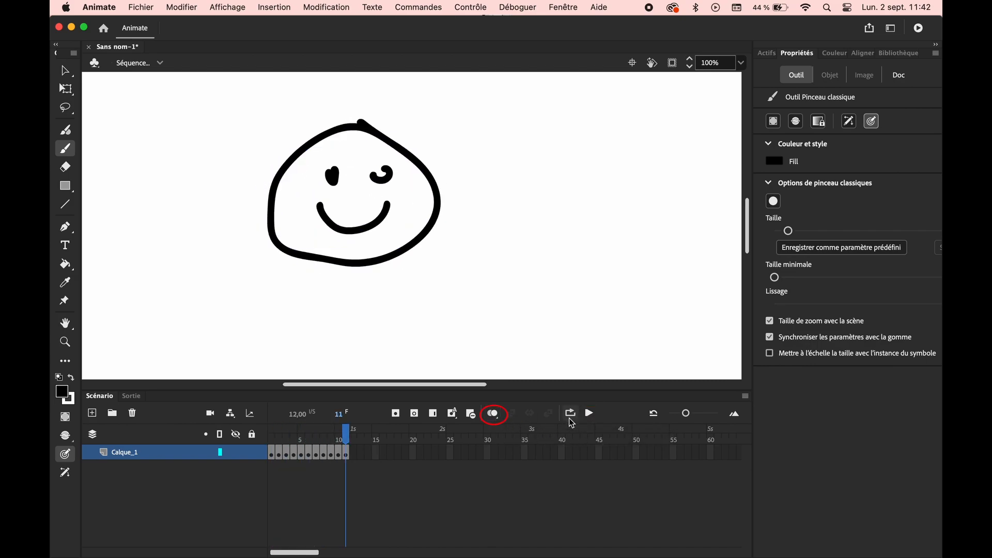
# - Turn on loop playback, extend the loop range to frames 1 through 11, and preview the looping animation
pyautogui.click(570, 413)
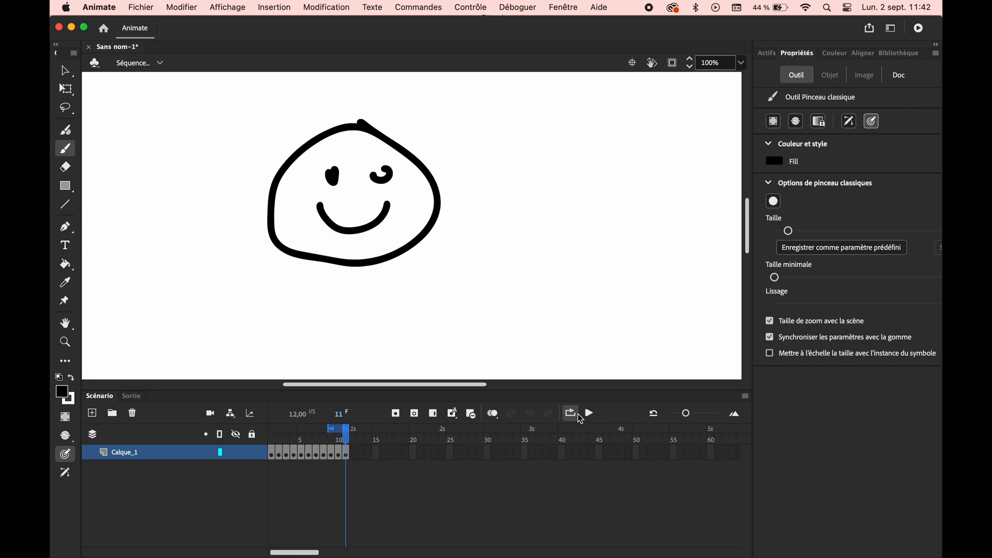
pyautogui.moveTo(330, 429); pyautogui.dragTo(272, 437)
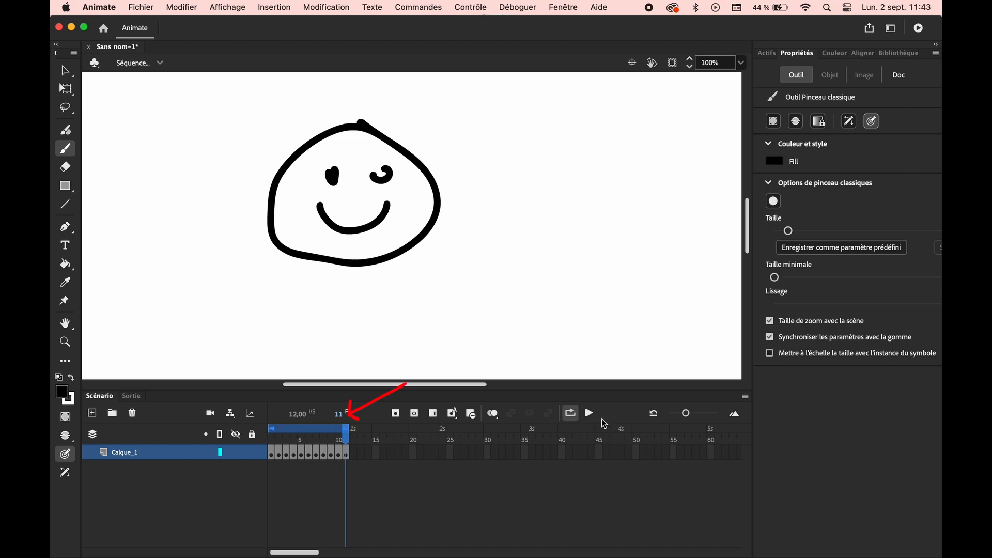
pyautogui.click(589, 414)
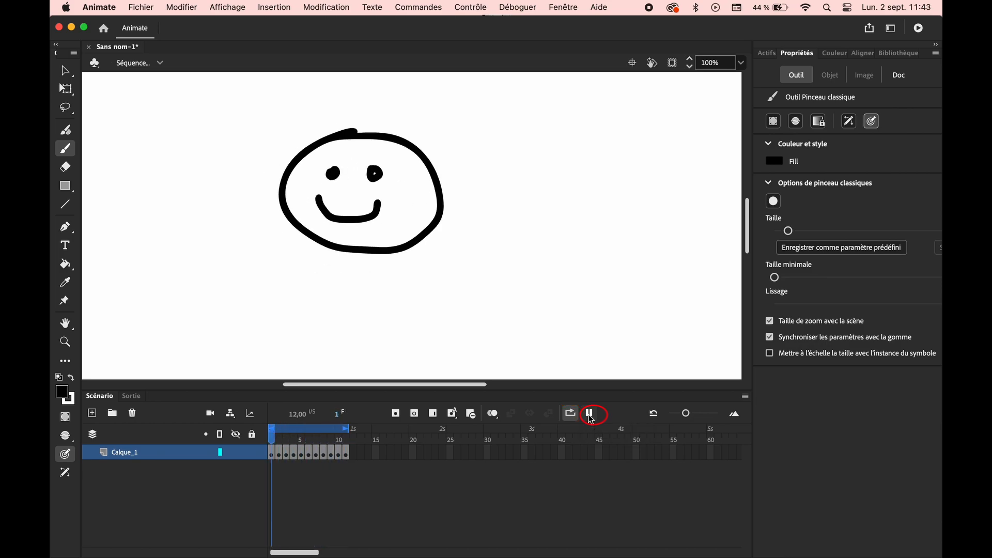
pyautogui.click(591, 416)
# - Save the document as bonhomme_triste_content.fla in the L1 folder and play the looping animation again
pyautogui.click(153, 6)
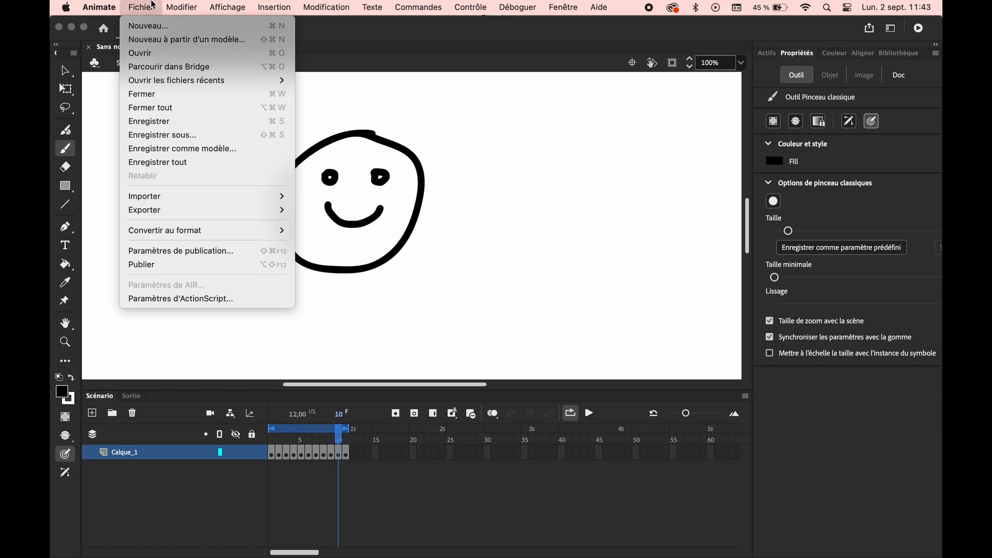
pyautogui.click(159, 139)
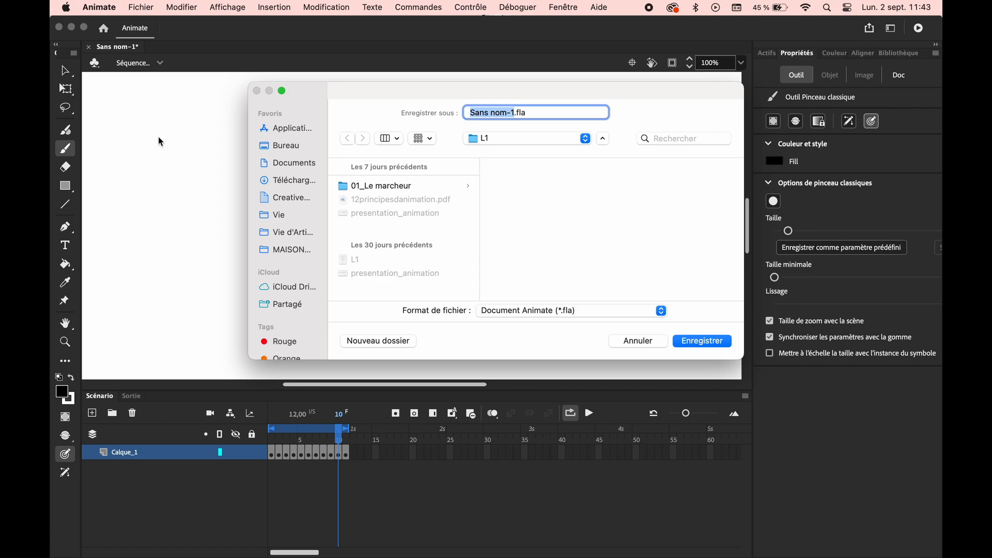
pyautogui.write('bonhomme_triste_content')
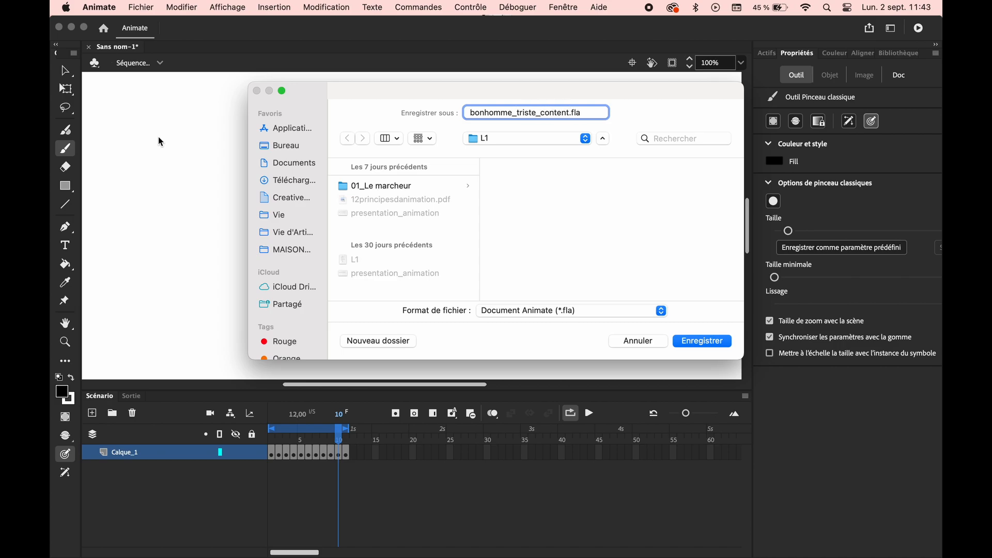
pyautogui.click(704, 343)
pyautogui.click(590, 413)
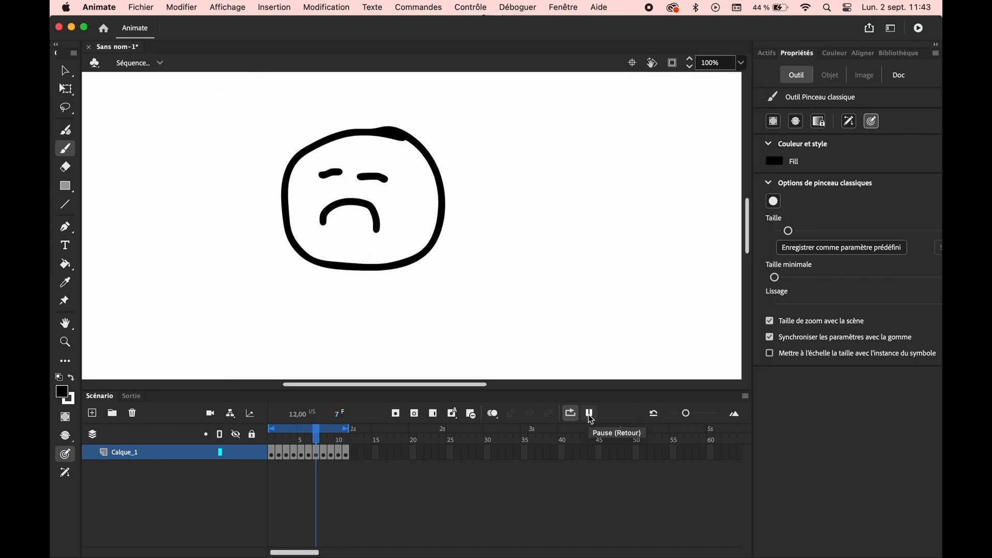